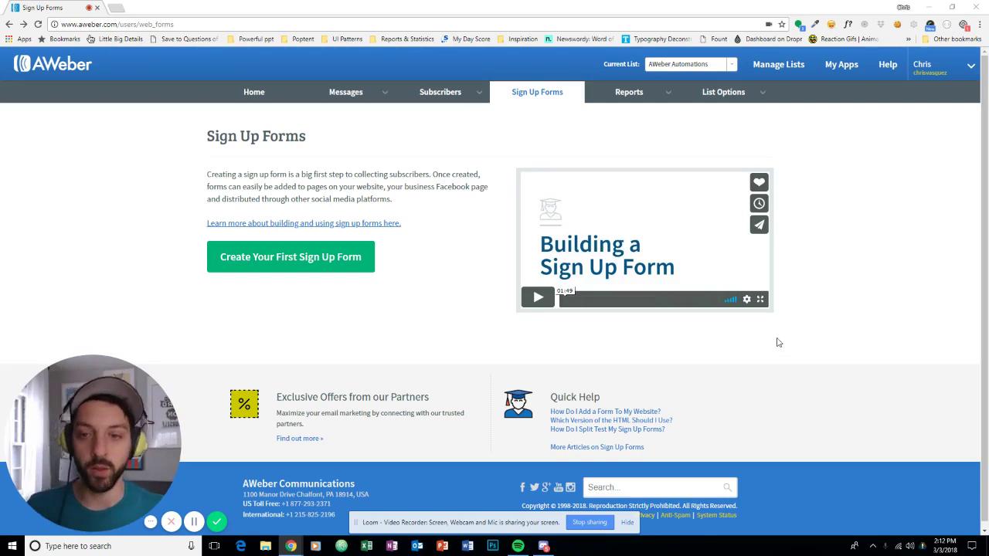
# Start a new sign-up form from the Simple template and delete its Name field.
pyautogui.click(284, 265)
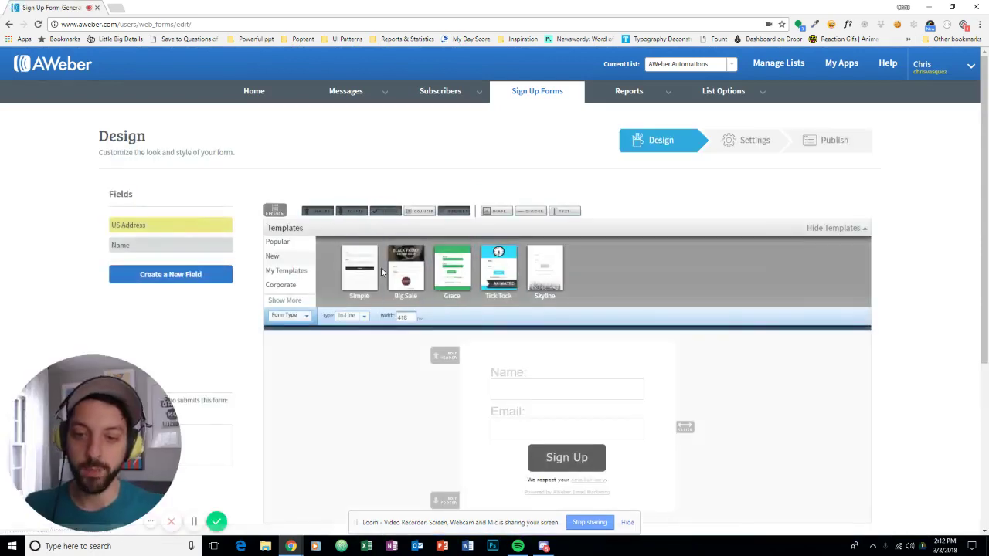
pyautogui.click(359, 274)
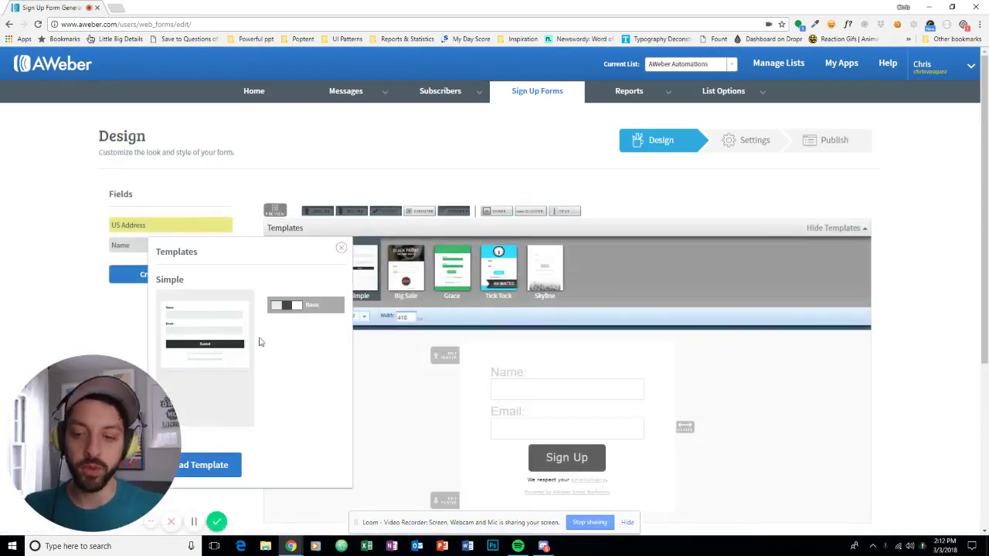
pyautogui.click(217, 466)
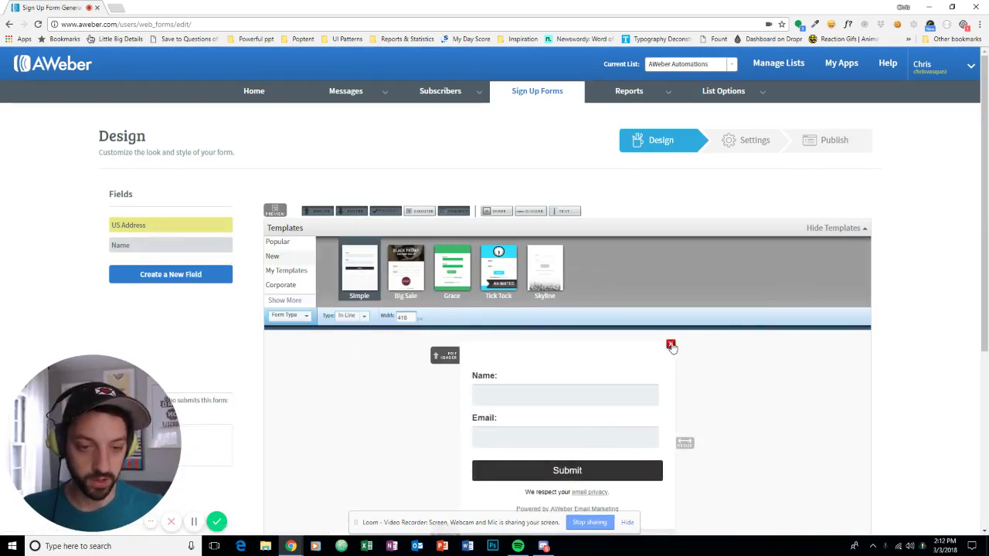
pyautogui.scroll(-1, 672, 348)
pyautogui.click(671, 306)
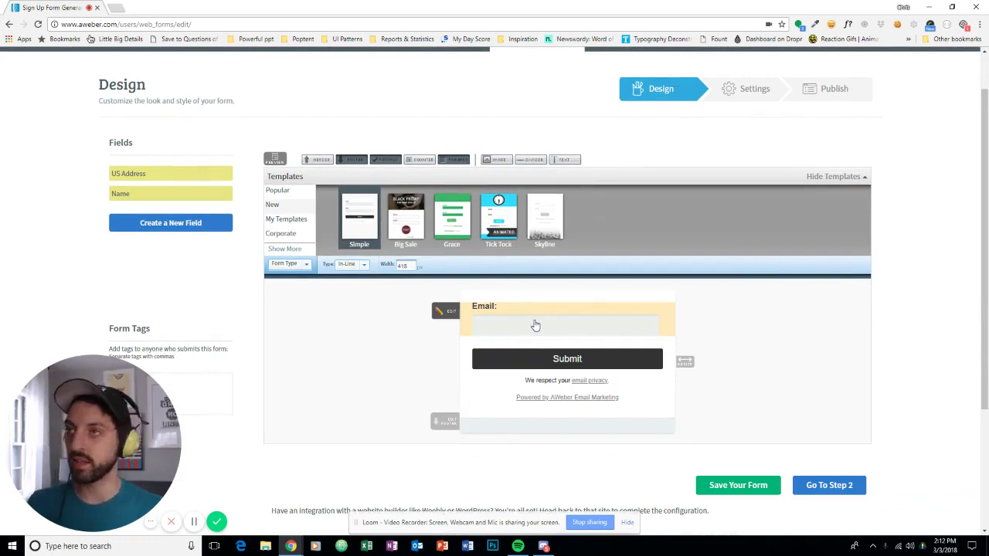
# Create a new custom form field named 'Animal'.
pyautogui.click(202, 234)
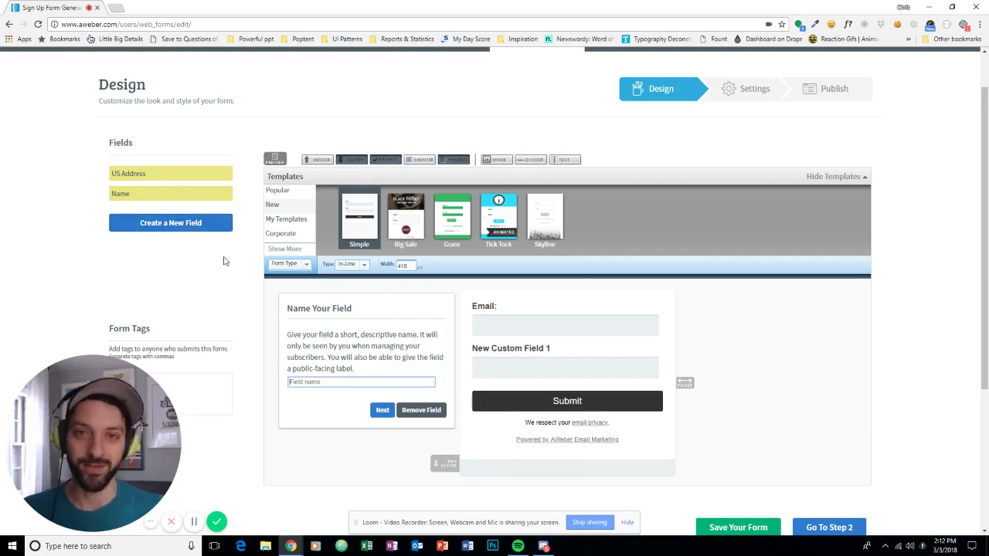
pyautogui.click(324, 381)
pyautogui.write('Animal')
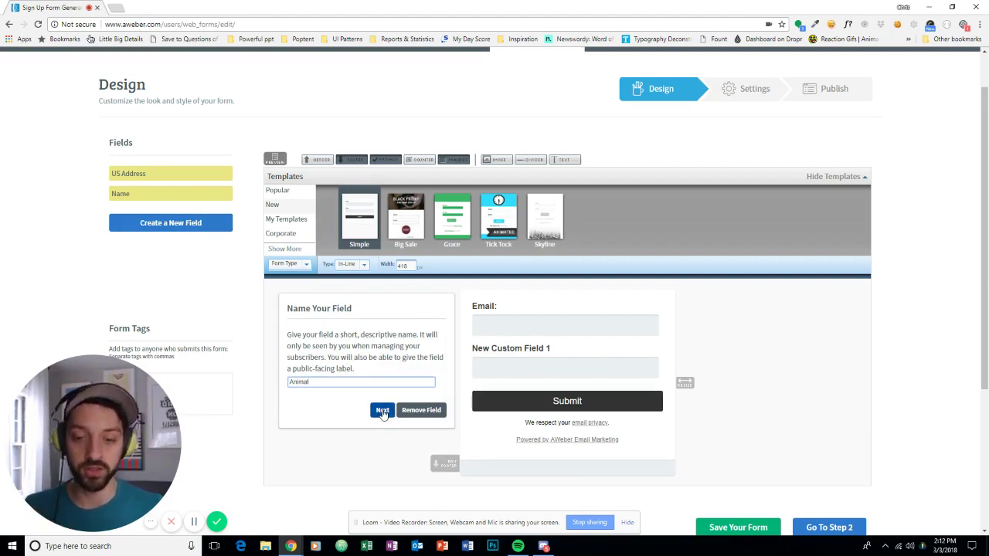
pyautogui.click(383, 411)
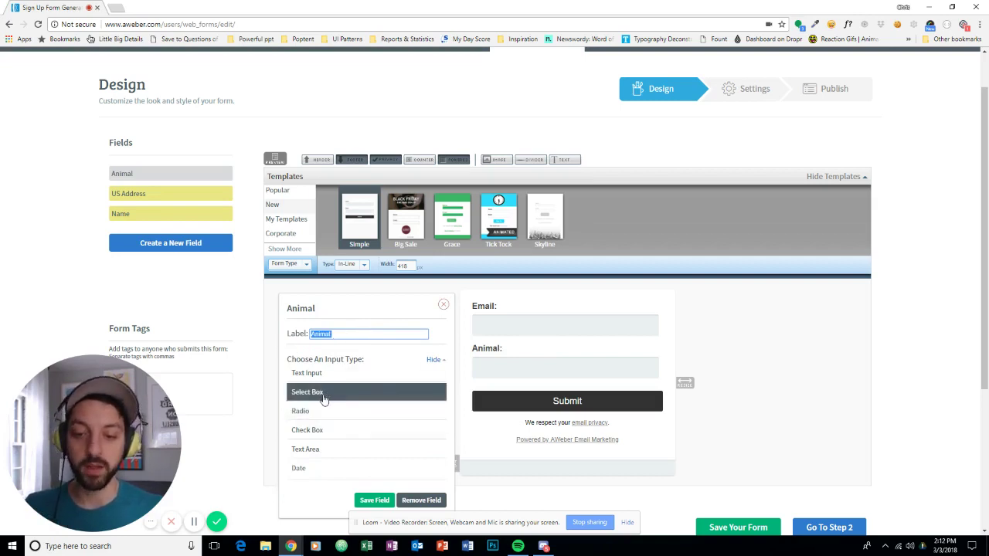
# Make Animal a Select Box field with 'Dog' as its first choice.
pyautogui.click(324, 394)
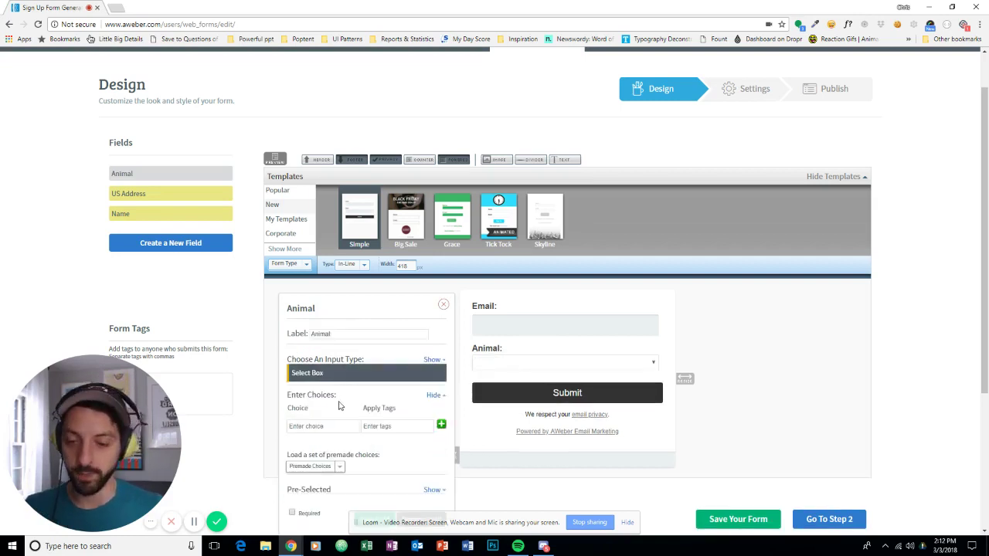
pyautogui.scroll(-1, 340, 395)
pyautogui.click(327, 377)
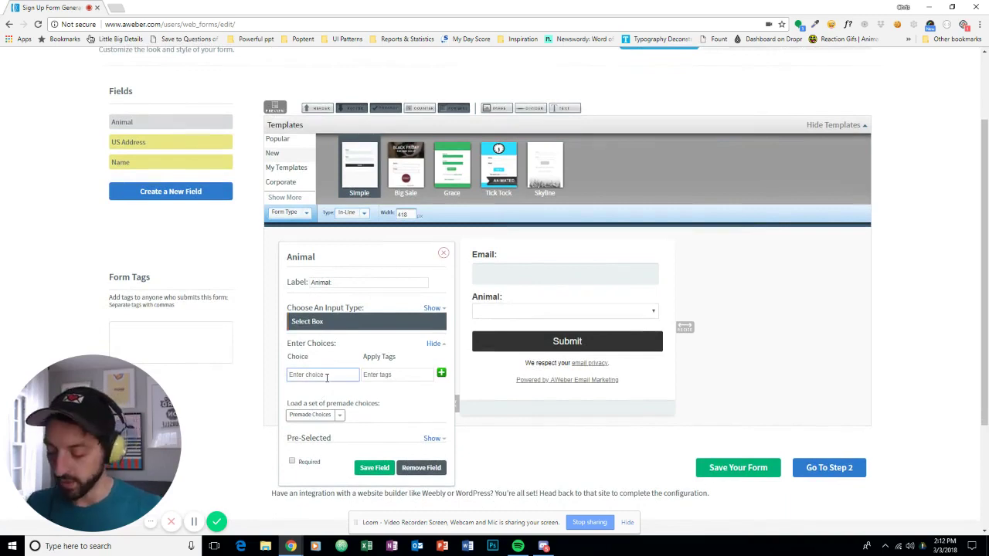
pyautogui.write('Dog')
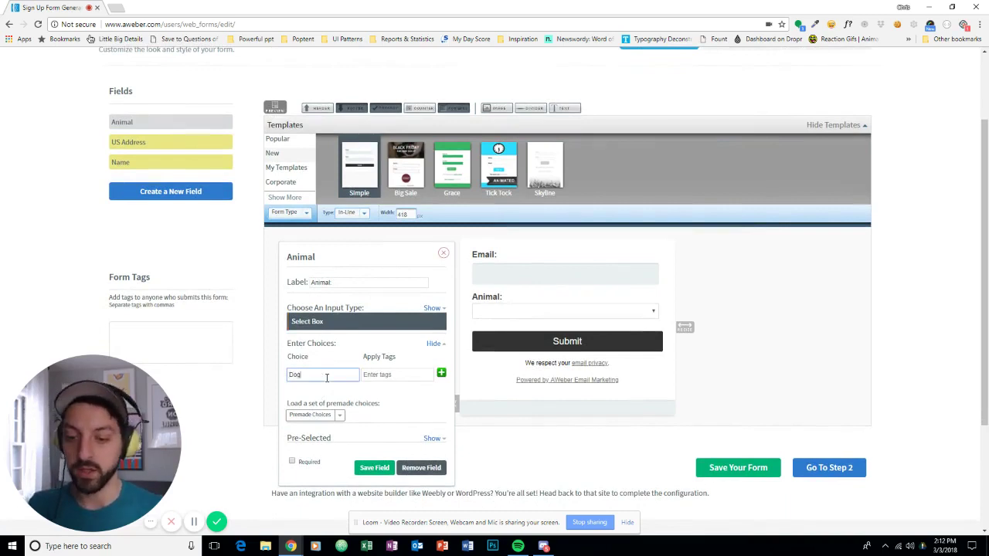
# Change the Animal field's label to 'What's your favorite animal?'.
pyautogui.click(354, 282)
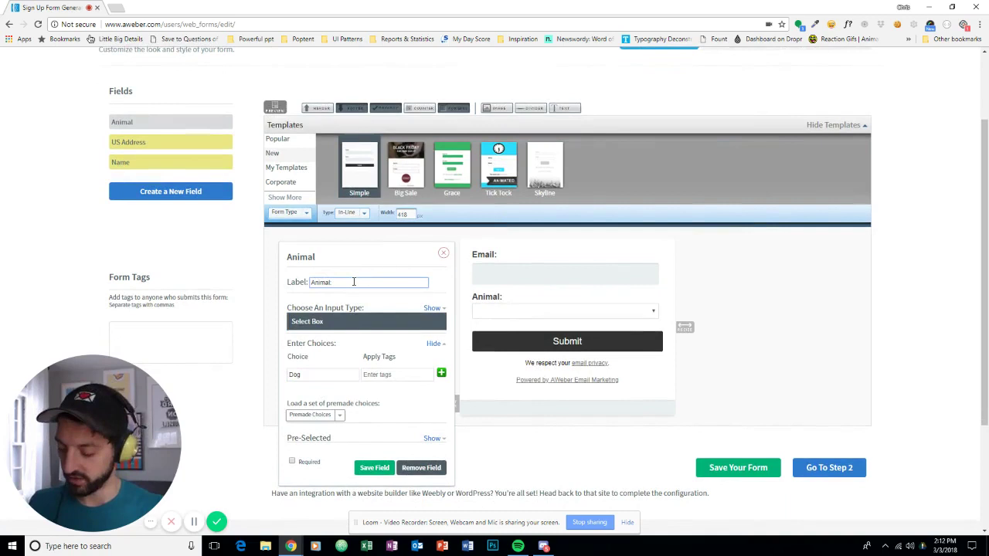
pyautogui.hotkey('ctrl', 'a')
pyautogui.write("What's ")
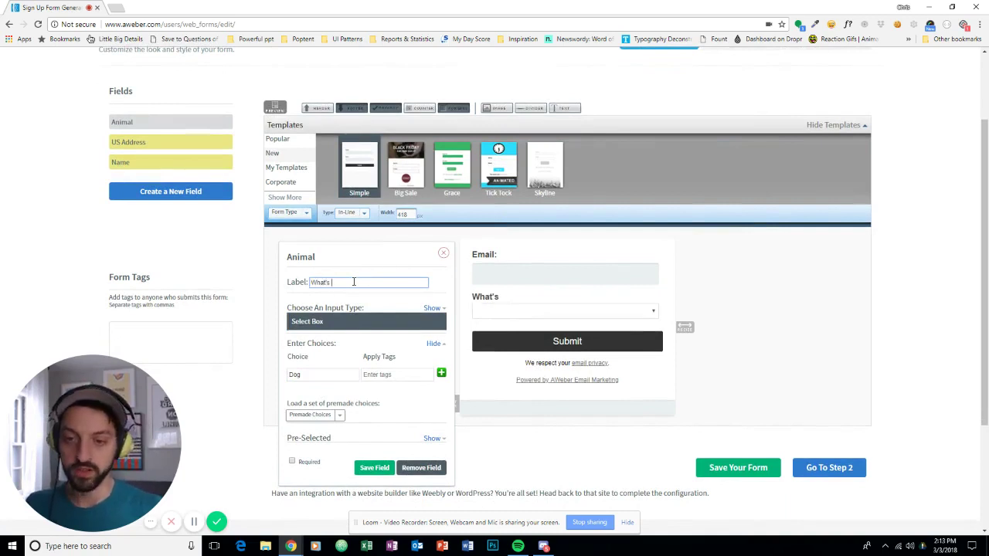
pyautogui.write('your favorite anim')
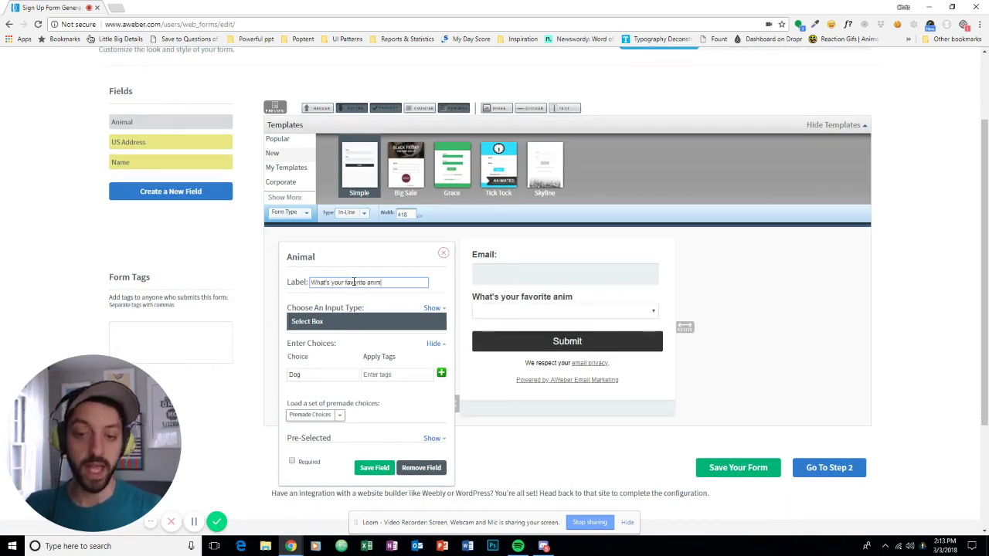
pyautogui.write('al?')
# Add the dropdown choices Dog, Cat and Frog, tagged dog, cat and frog.
pyautogui.click(308, 377)
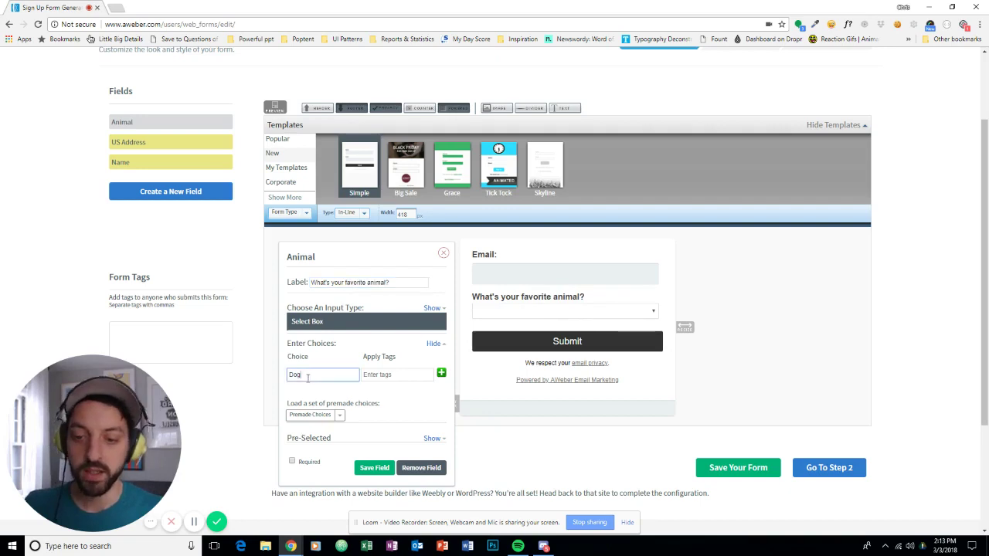
pyautogui.click(373, 377)
pyautogui.write('do')
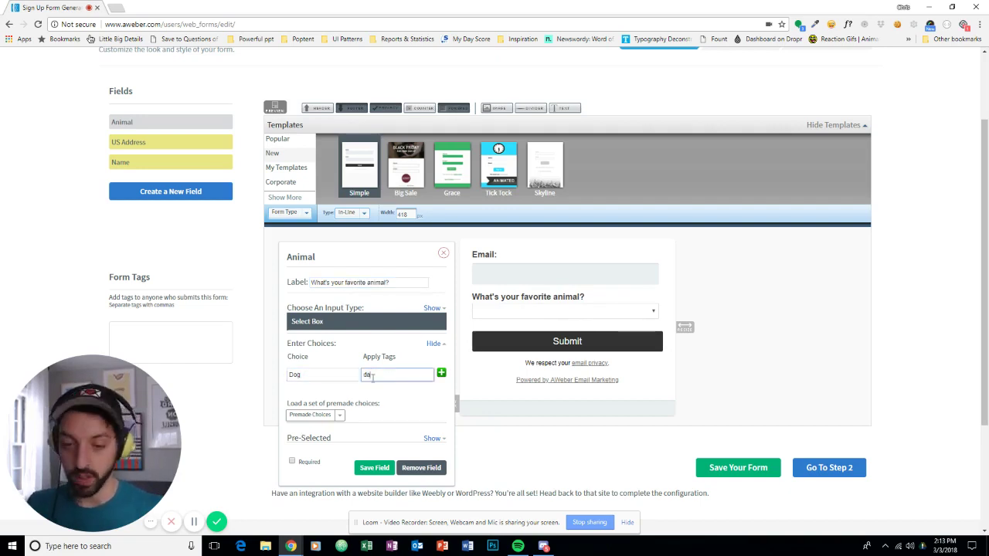
pyautogui.write('g')
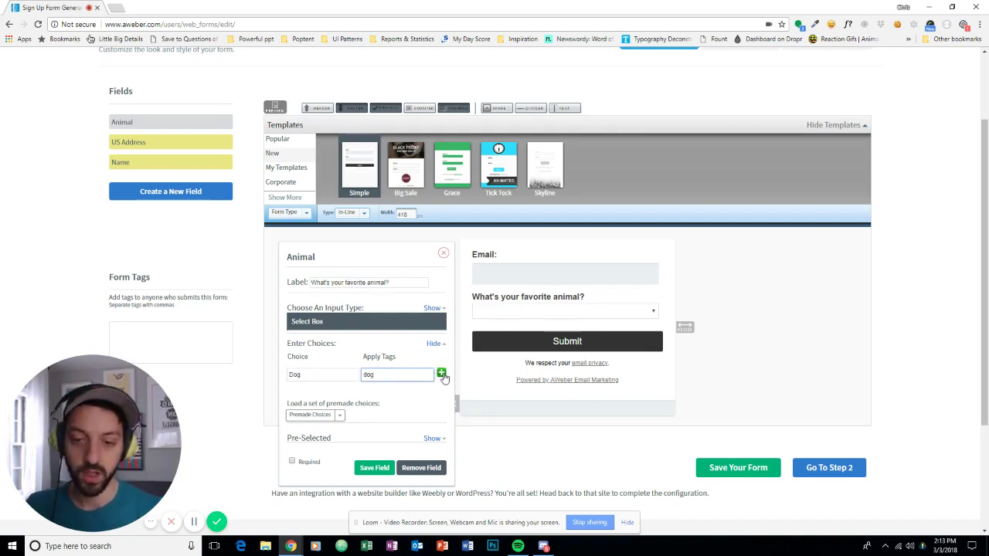
pyautogui.click(441, 373)
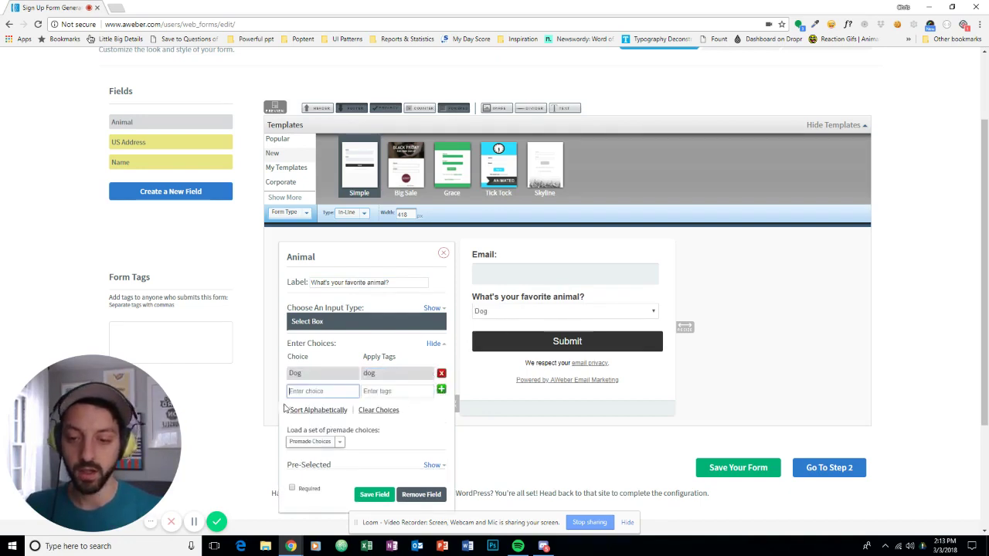
pyautogui.write('Ca')
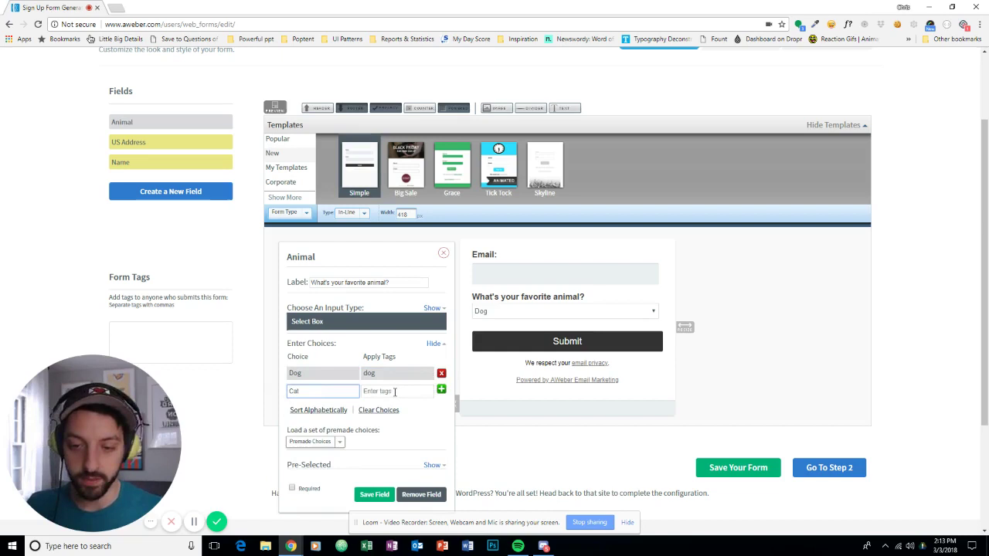
pyautogui.write('t')
pyautogui.click(395, 391)
pyautogui.write('c')
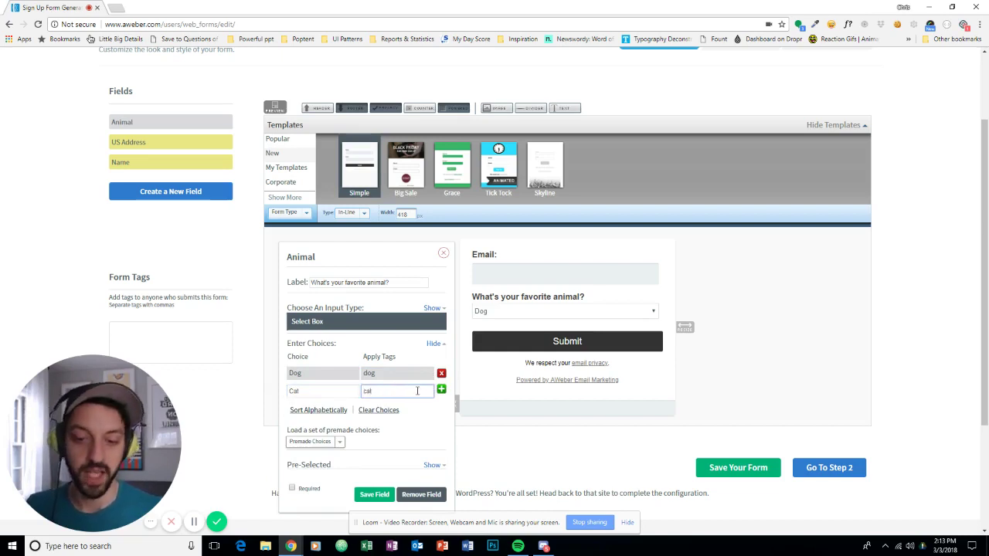
pyautogui.write('at')
pyautogui.click(441, 389)
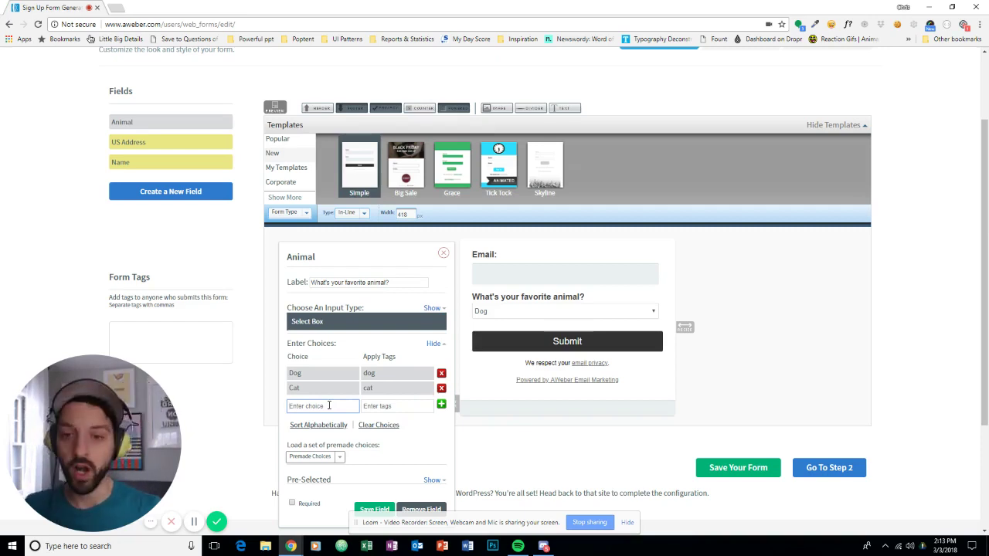
pyautogui.write('Fi')
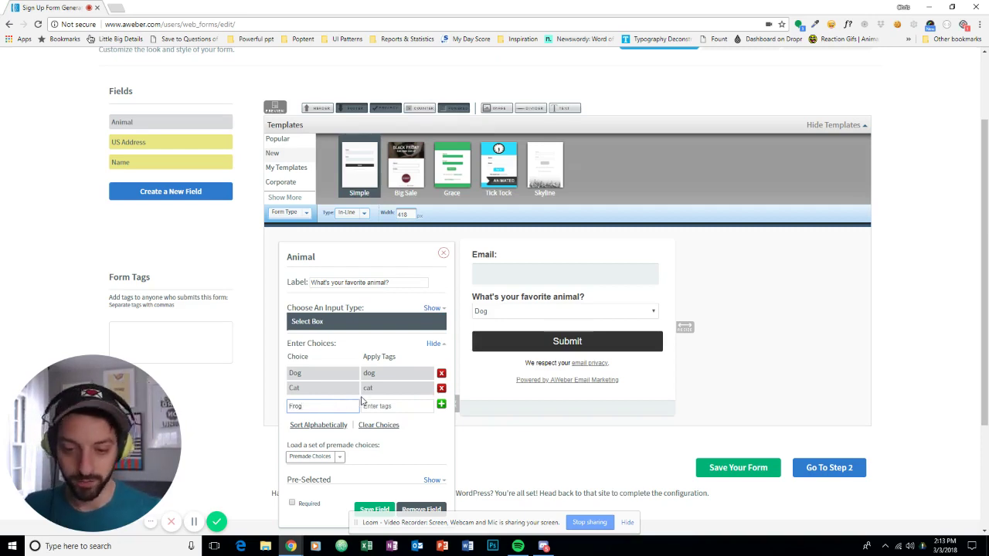
pyautogui.click(369, 406)
pyautogui.write('frog')
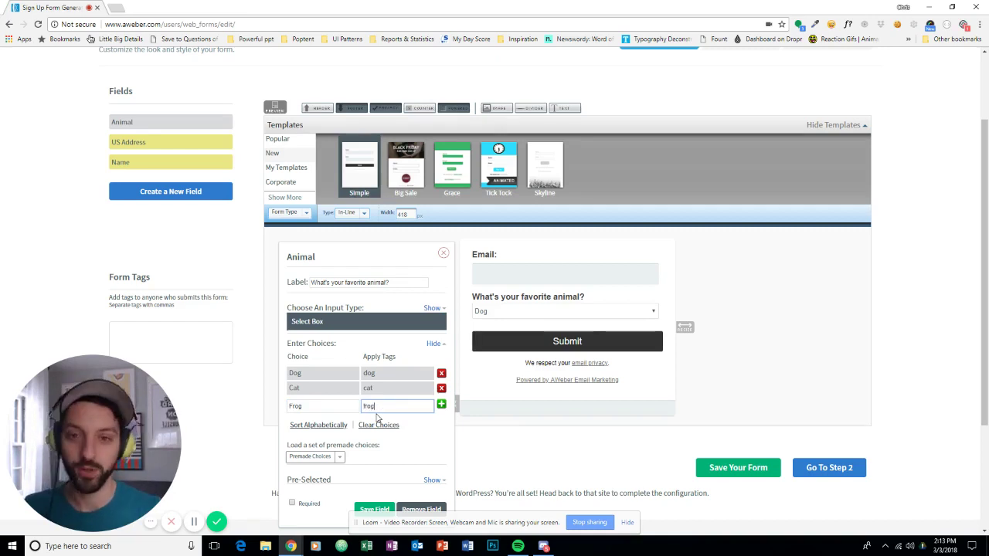
pyautogui.click(442, 404)
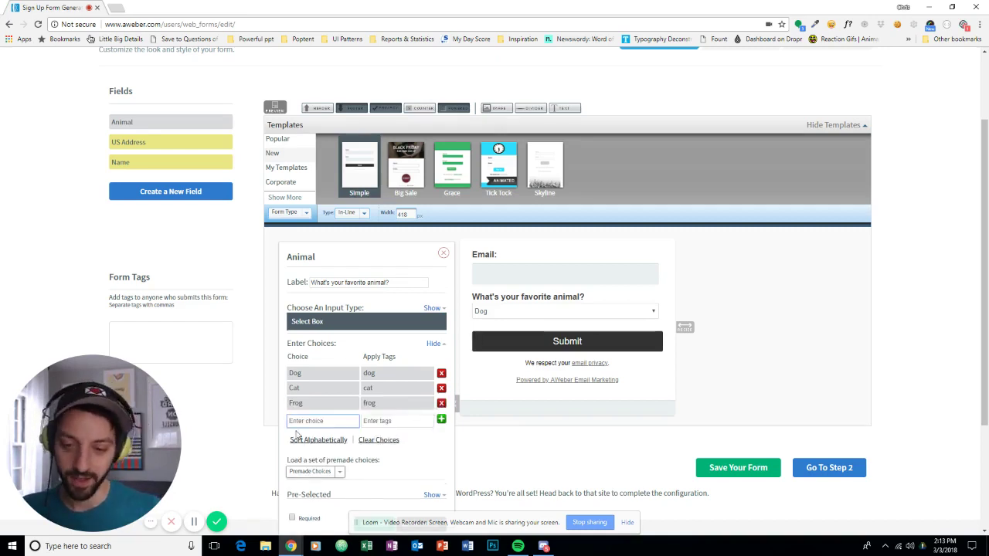
# Save the Animal field settings.
pyautogui.scroll(-1, 381, 463)
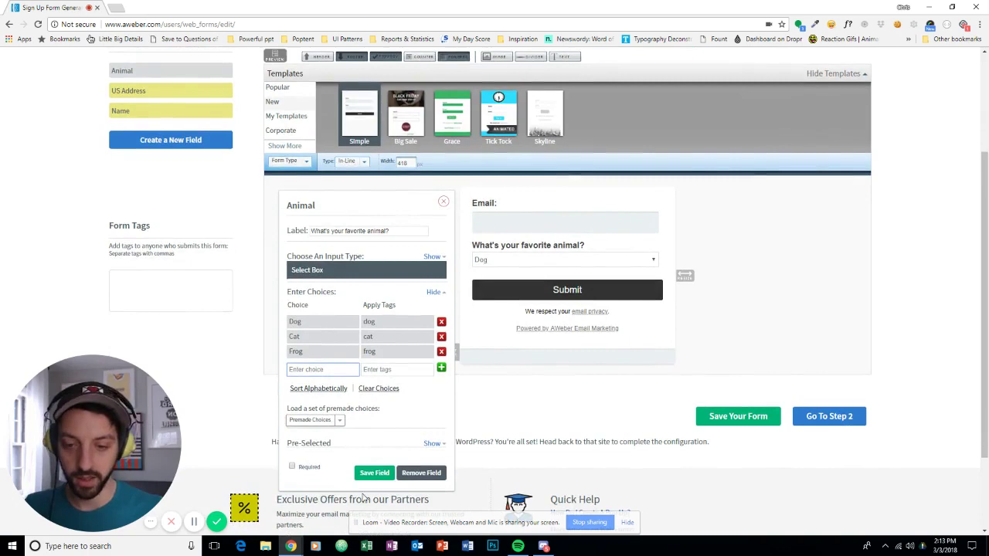
pyautogui.click(374, 473)
pyautogui.scroll(1, 454, 306)
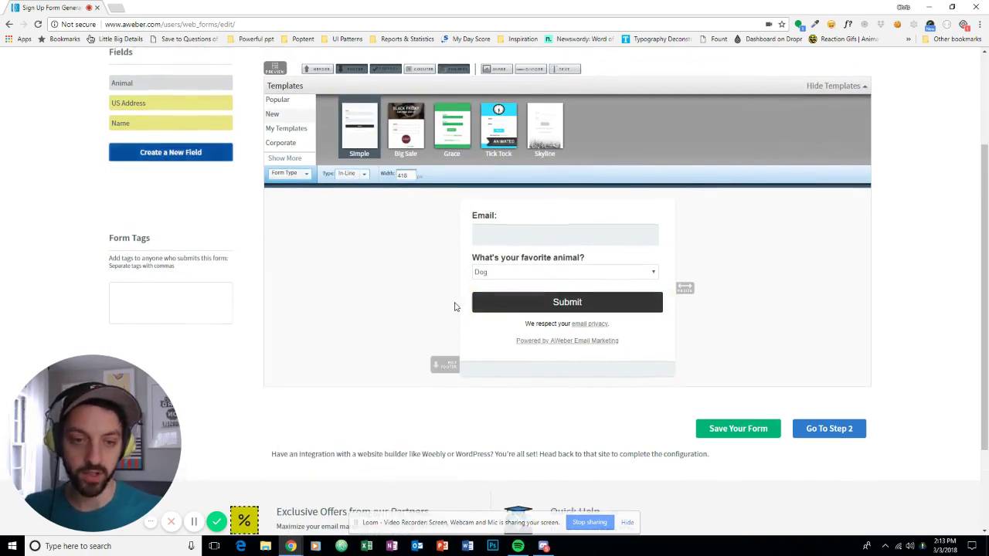
pyautogui.scroll(2, 454, 307)
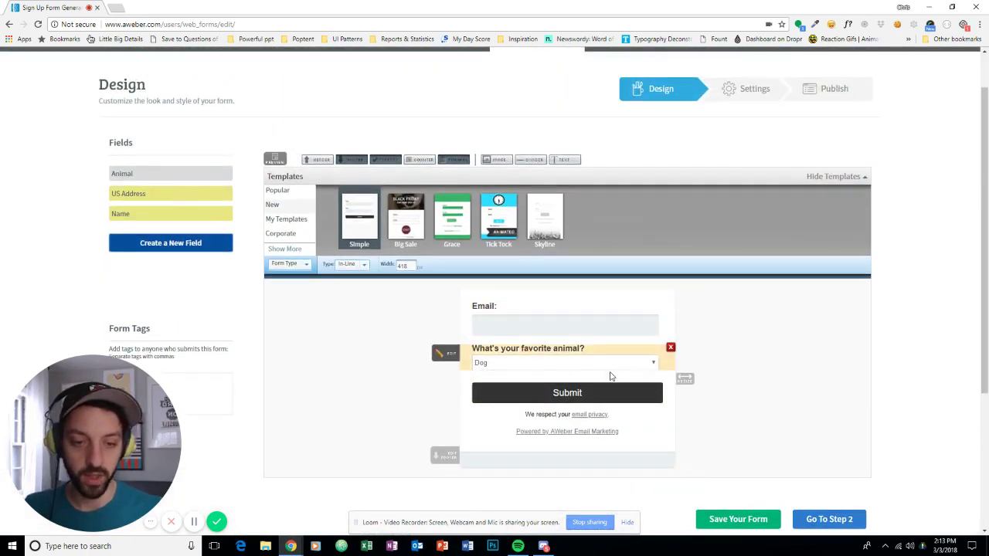
# Save the form design and continue to the Settings step.
pyautogui.scroll(-1, 538, 432)
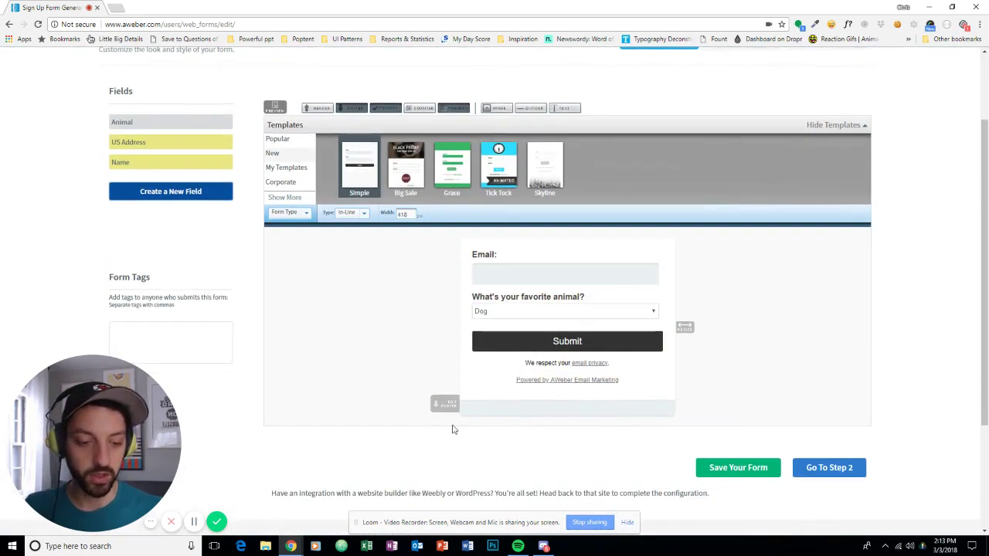
pyautogui.click(738, 467)
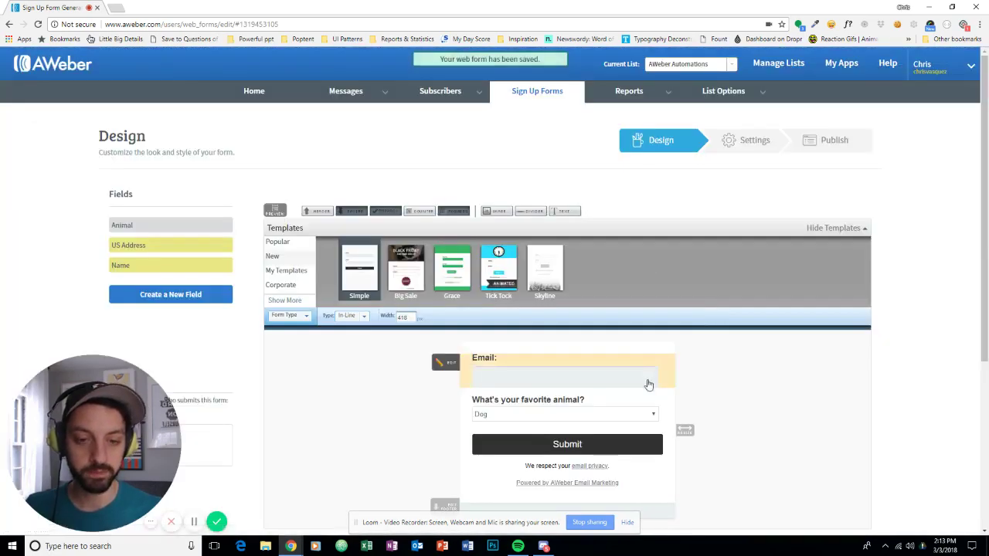
pyautogui.scroll(-3, 804, 348)
pyautogui.click(830, 419)
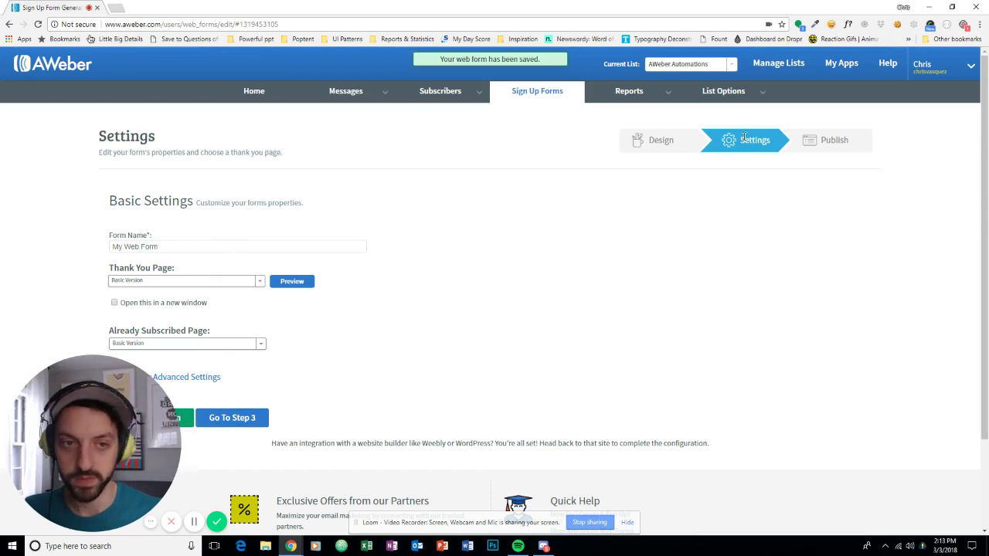
# Back in Design, review the animal choice tags and add 'animals' as a form tag.
pyautogui.click(662, 142)
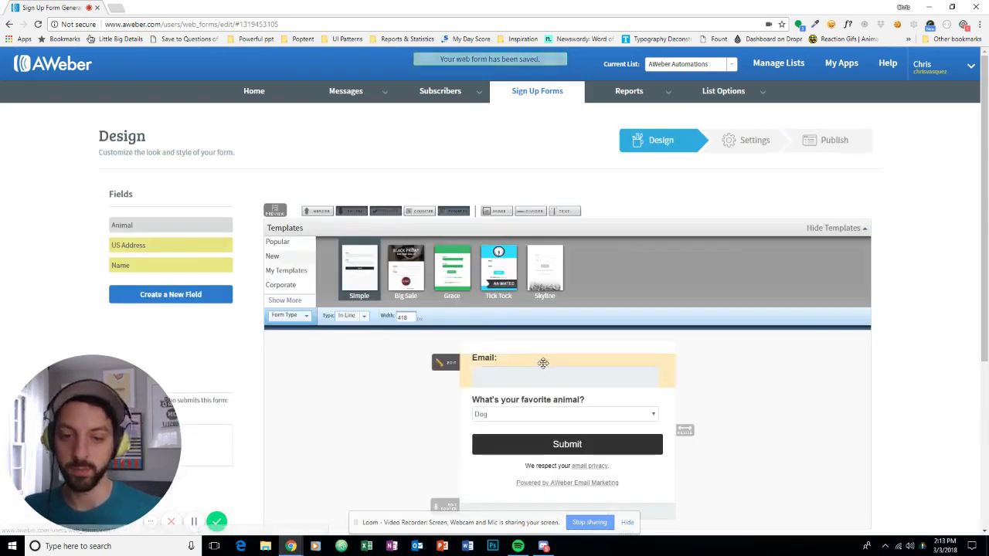
pyautogui.scroll(-3, 517, 327)
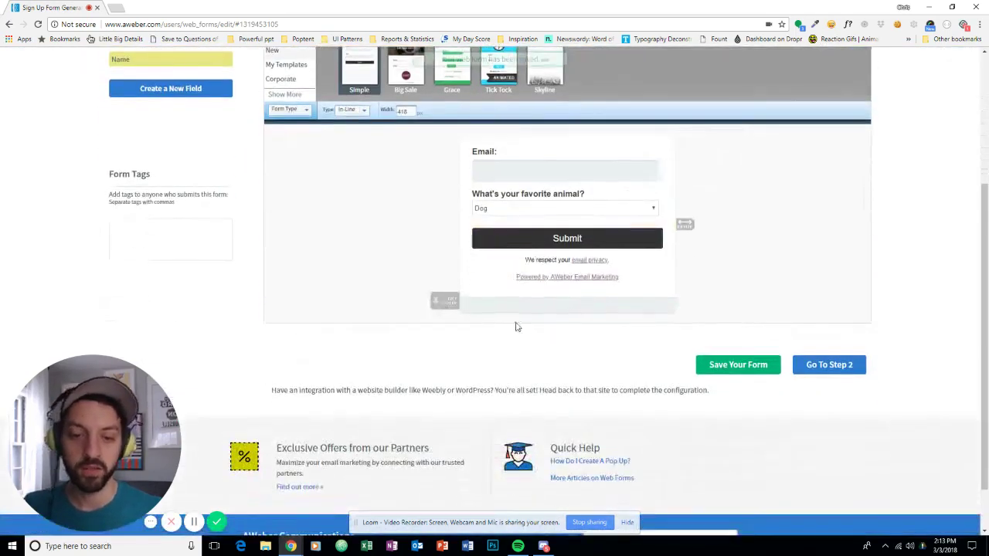
pyautogui.click(568, 216)
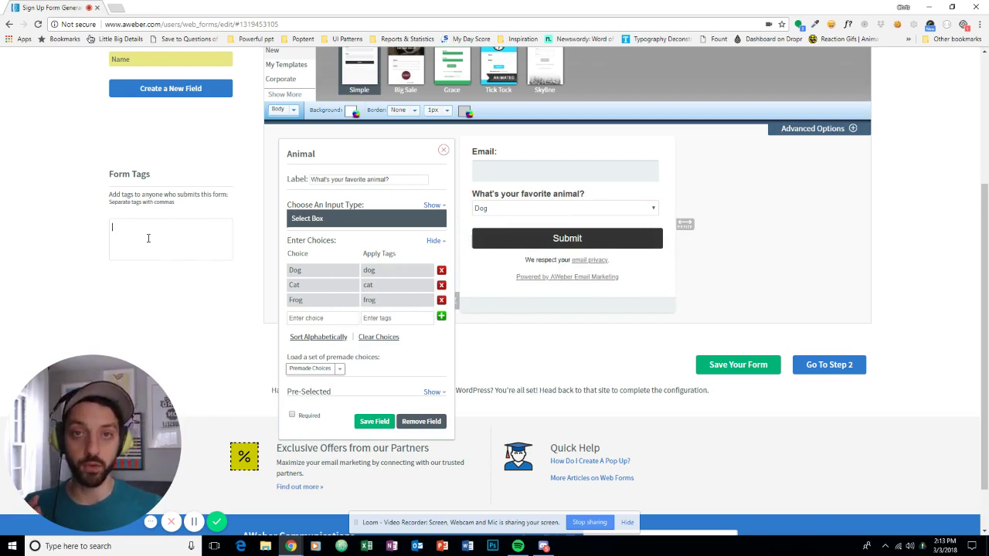
pyautogui.write('animals')
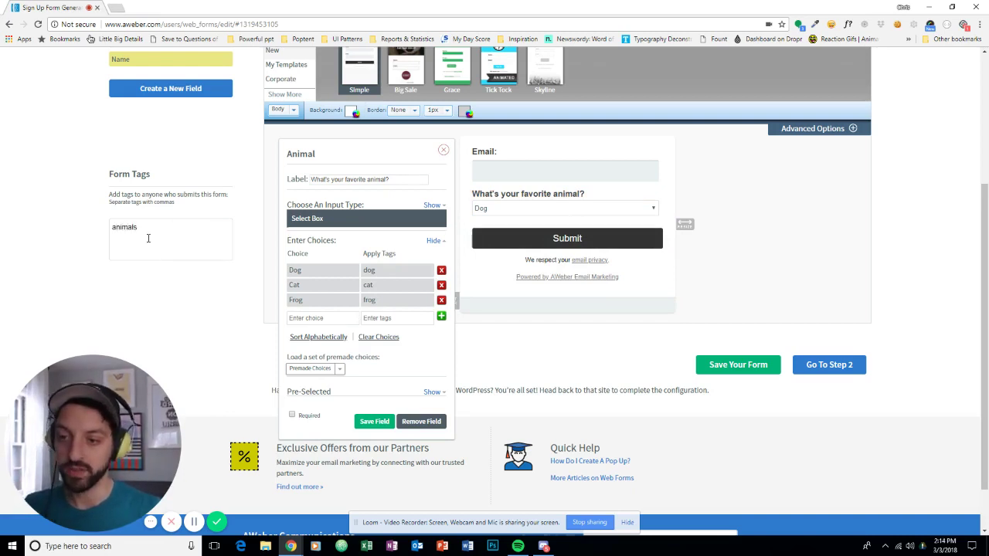
pyautogui.press('Return')
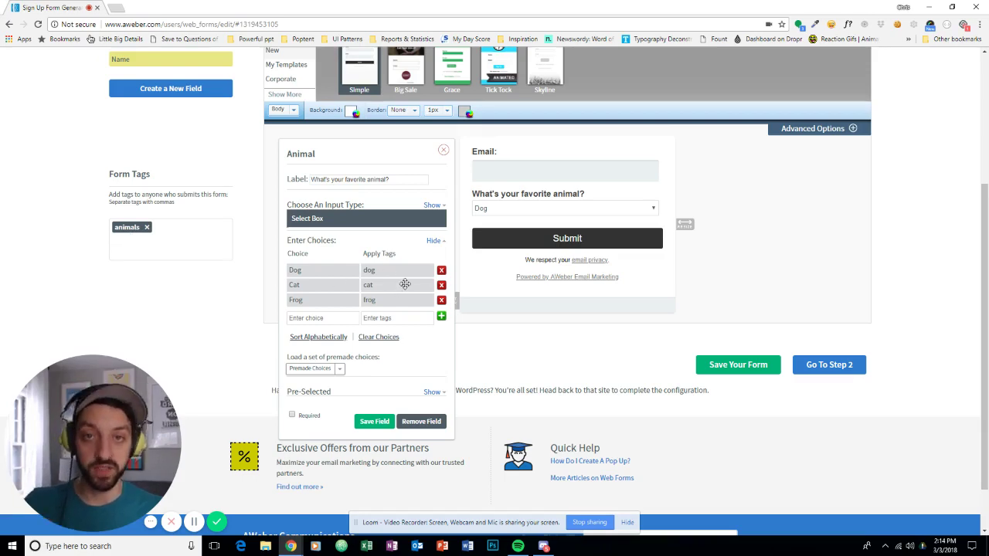
# Save the form and publish it with the Have AWeber Host My Form option.
pyautogui.click(762, 365)
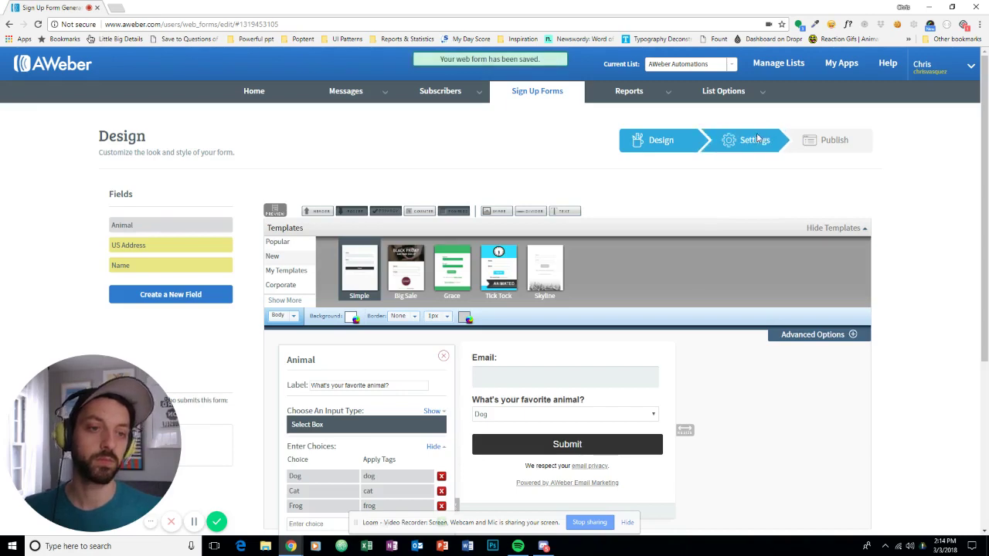
pyautogui.click(749, 142)
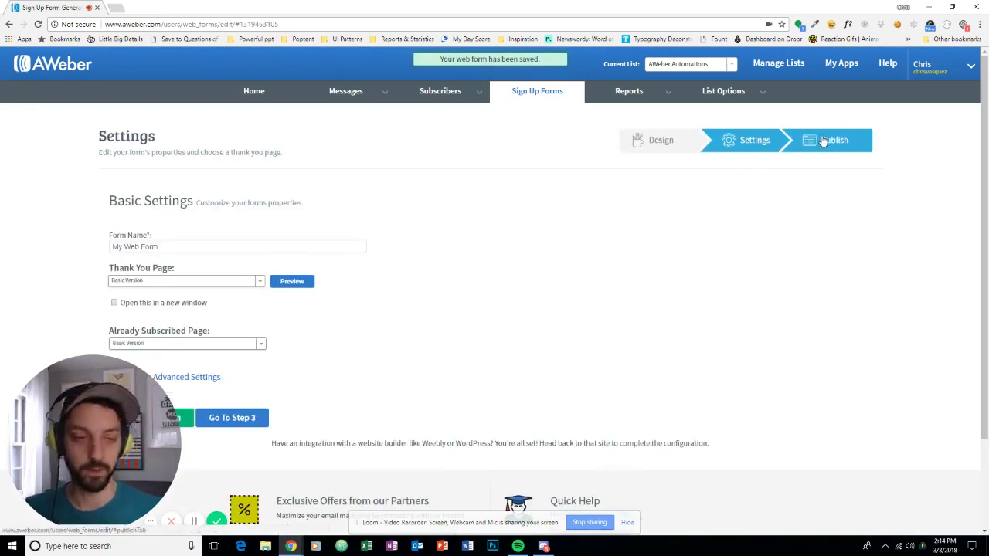
pyautogui.click(824, 141)
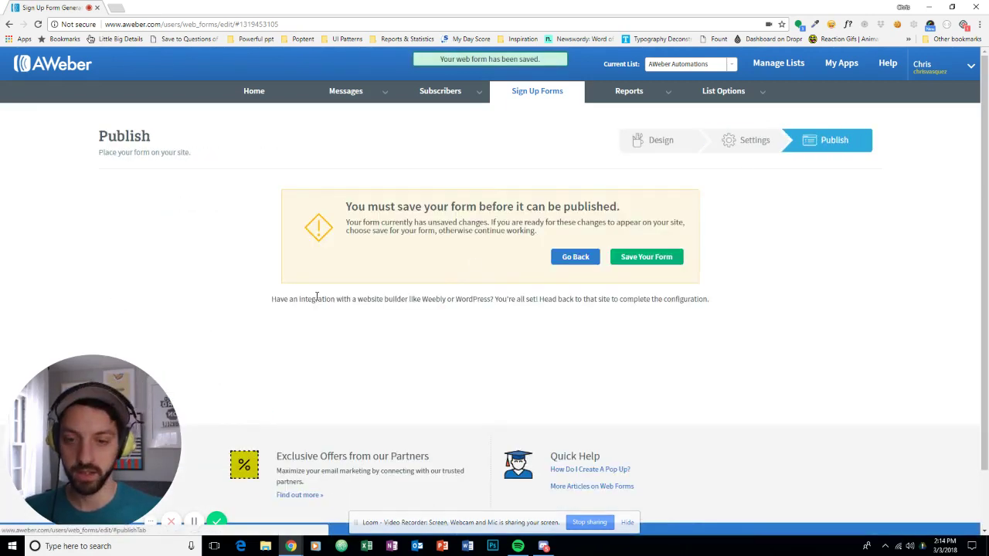
pyautogui.click(678, 258)
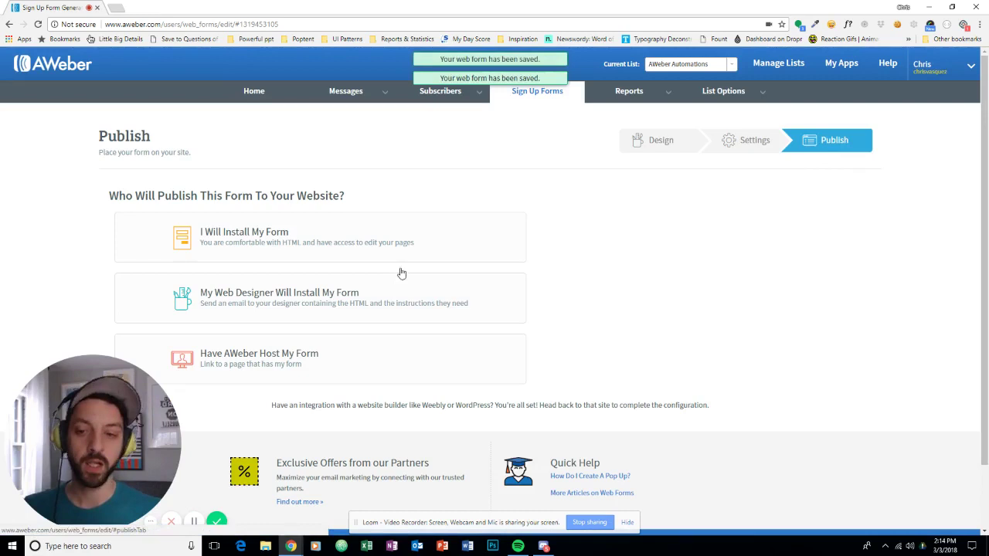
pyautogui.click(247, 360)
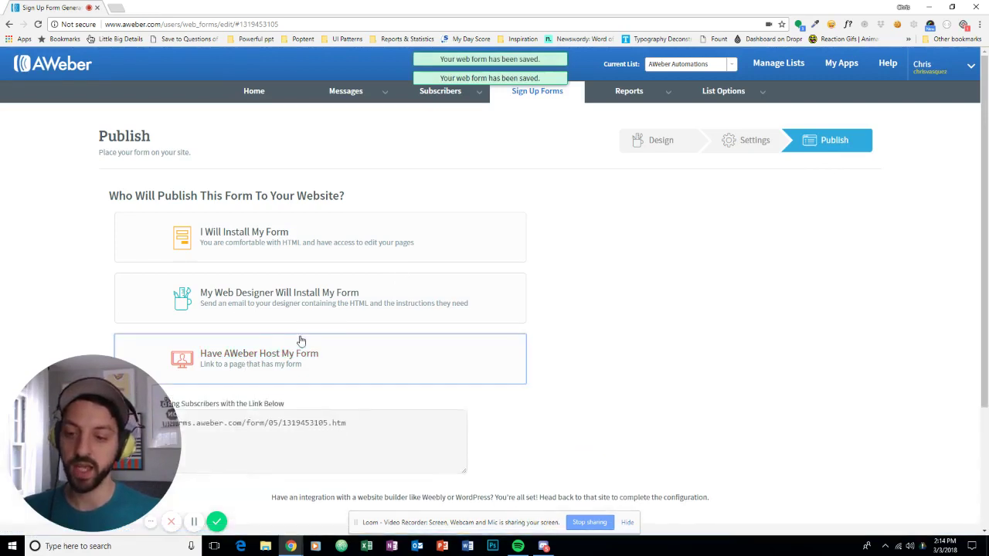
# Copy the hosted form URL and load it in the browser.
pyautogui.scroll(-2, 340, 302)
pyautogui.click(331, 266)
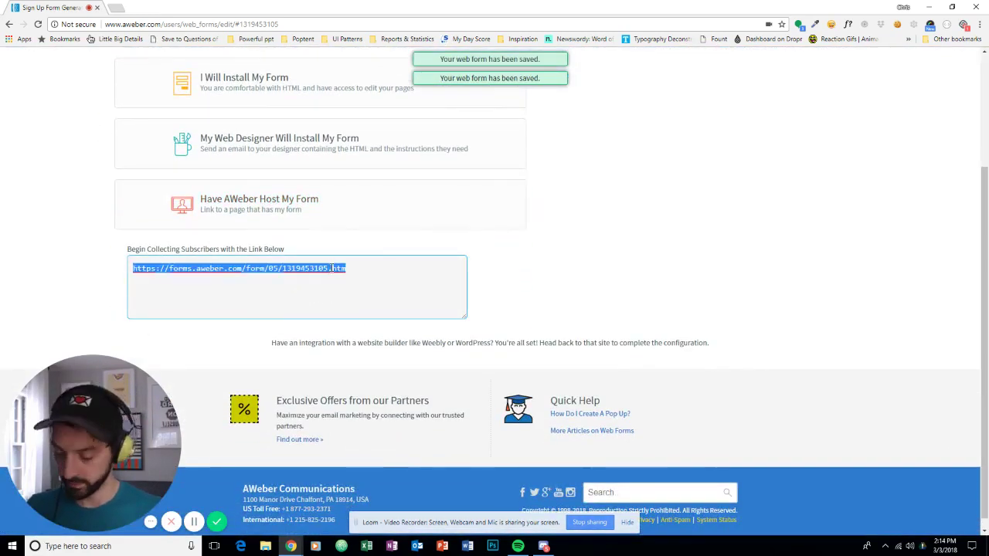
pyautogui.hotkey('ctrl', 'c')
pyautogui.click(120, 26)
pyautogui.hotkey('ctrl', 'v')
pyautogui.press('Return')
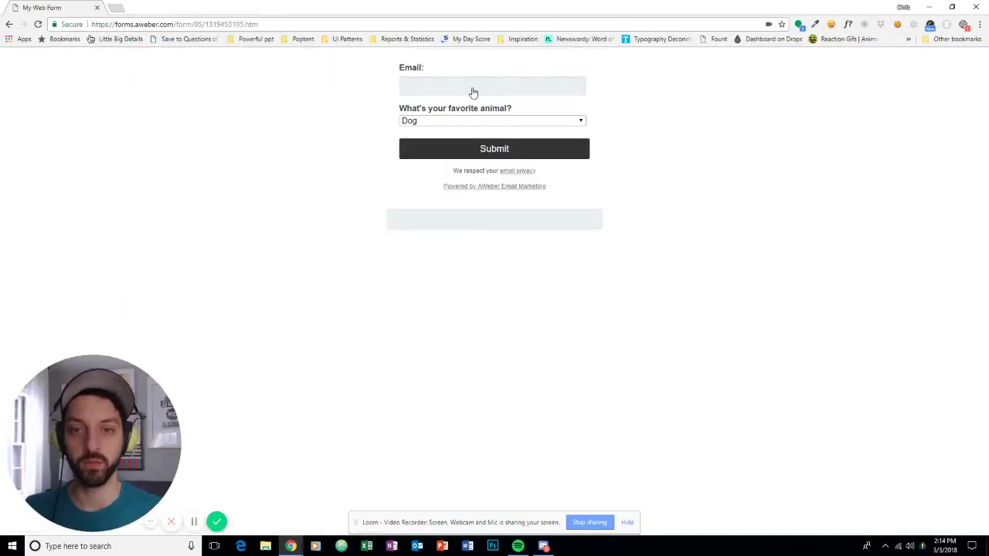
# Submit the hosted form with a test e-mail address and Cat as the favorite animal.
pyautogui.click(477, 93)
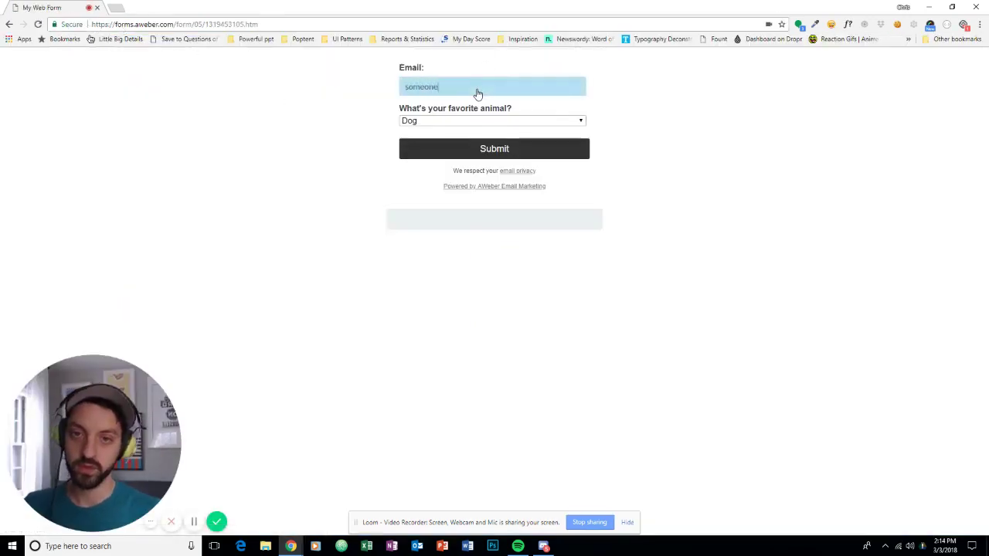
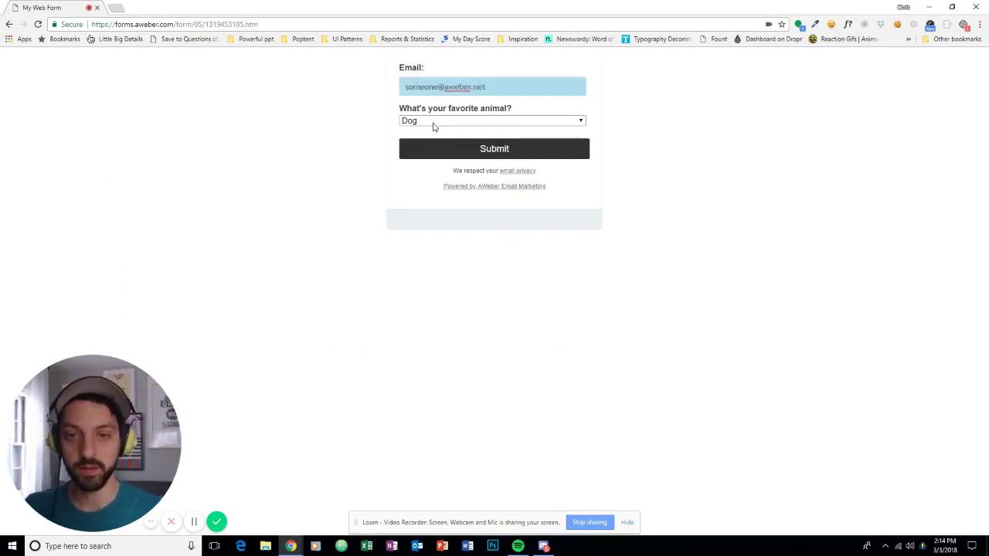
pyautogui.click(438, 121)
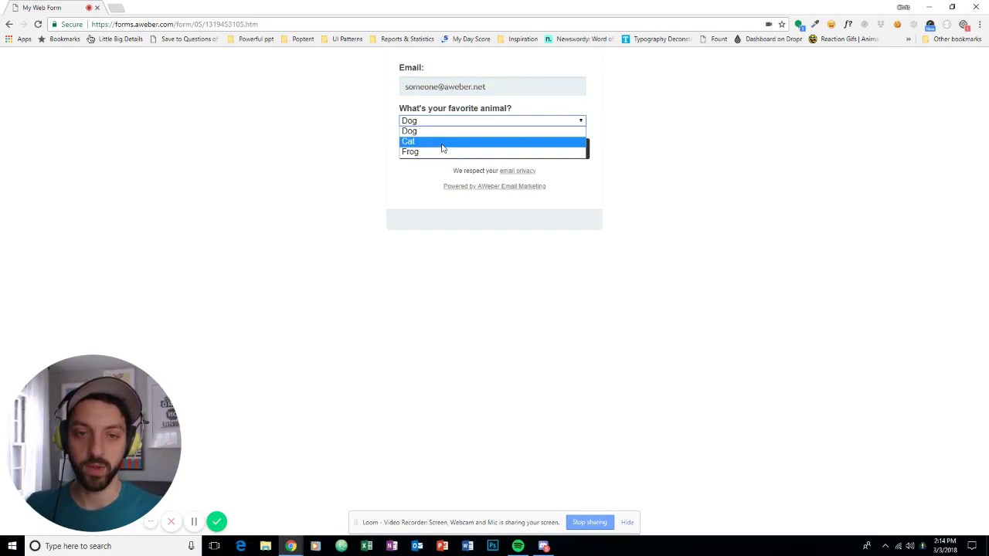
pyautogui.click(445, 142)
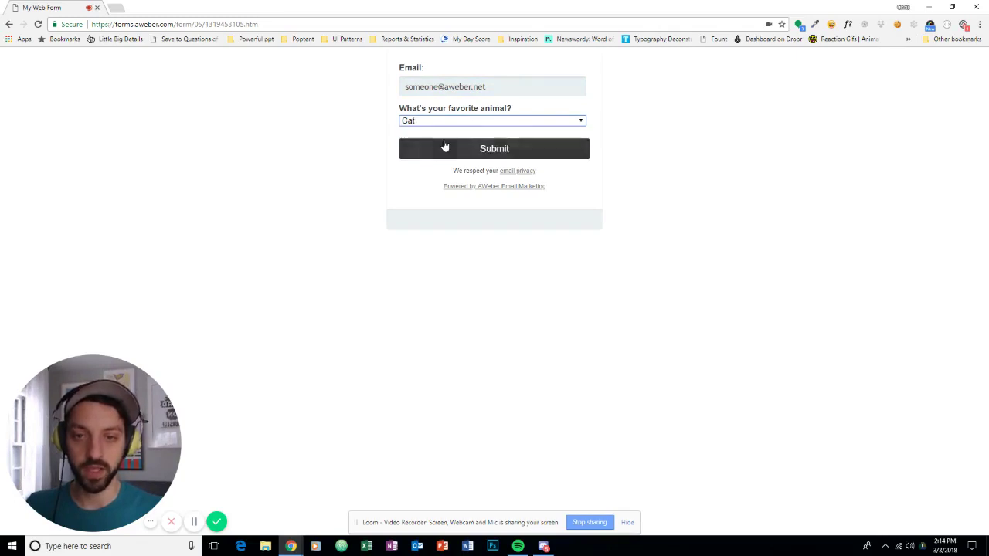
pyautogui.click(489, 152)
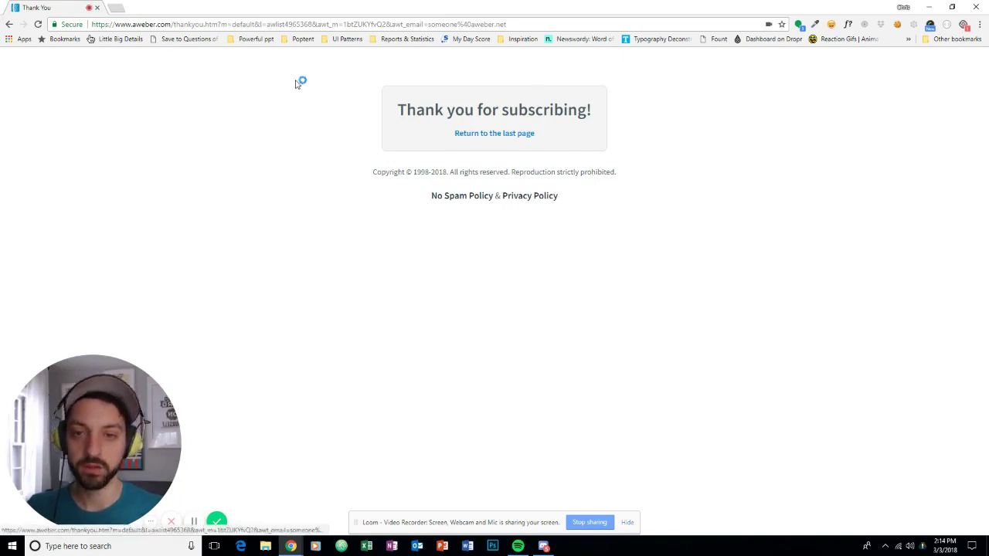
# In the aweber.com subscriber list, expand the test subscriber tagged animals and cat.
pyautogui.click(224, 24)
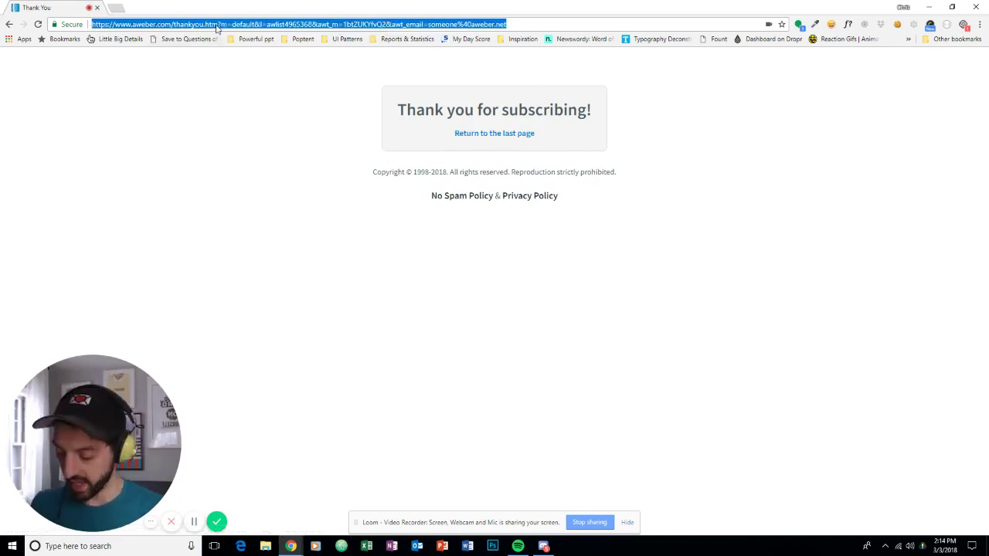
pyautogui.write('aweber.')
pyautogui.press('Return')
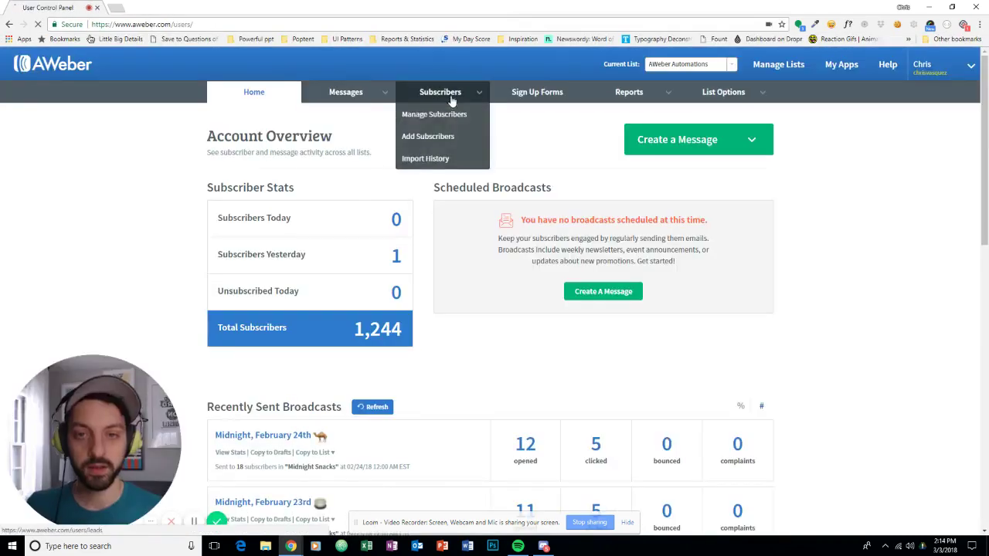
pyautogui.click(441, 111)
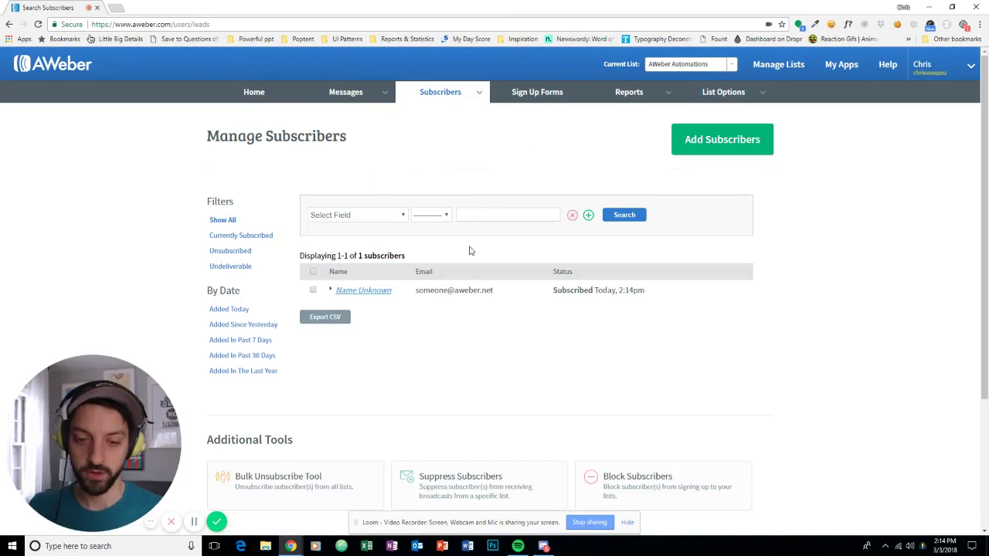
pyautogui.scroll(-1, 469, 249)
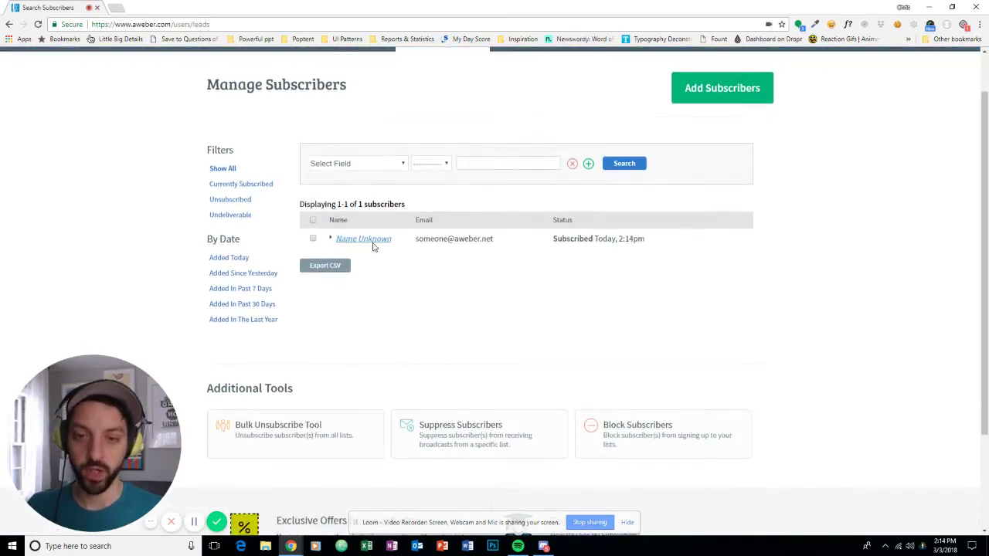
pyautogui.click(371, 241)
pyautogui.scroll(-2, 414, 247)
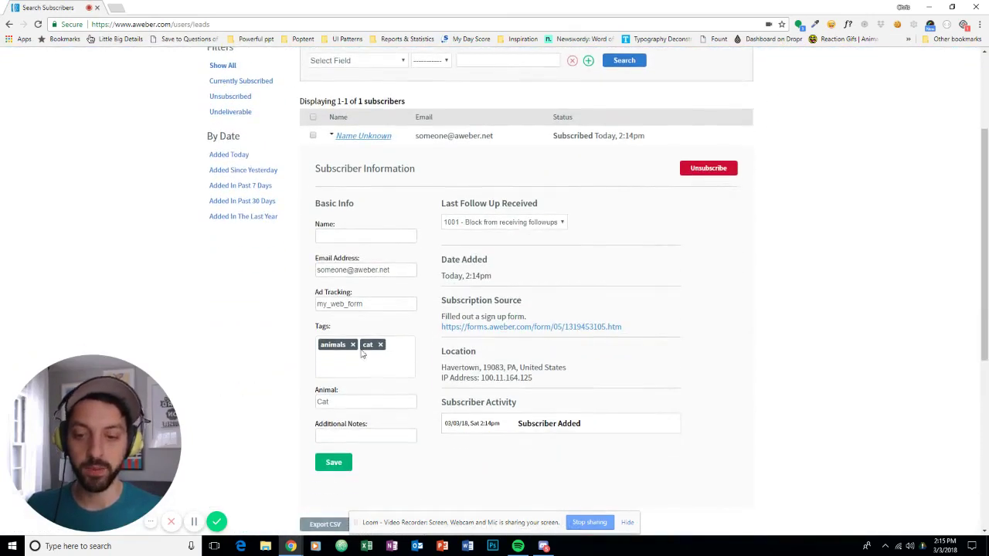